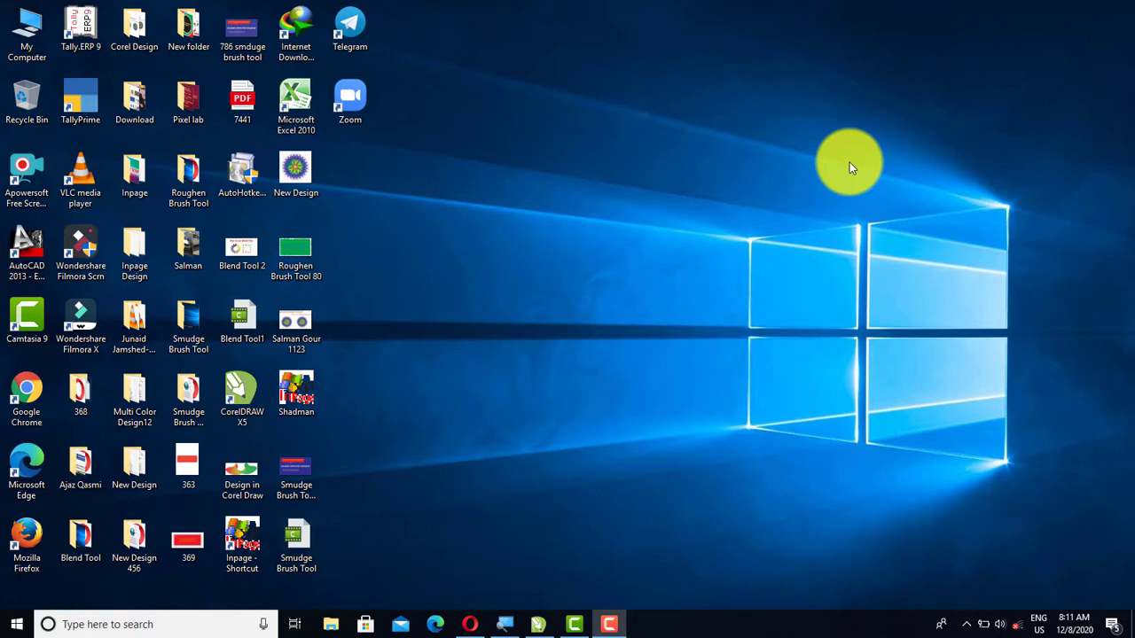
- Switch to the Opera browser and look over the uploaded videos on the two open YouTube channel pages
left_click(476, 626)
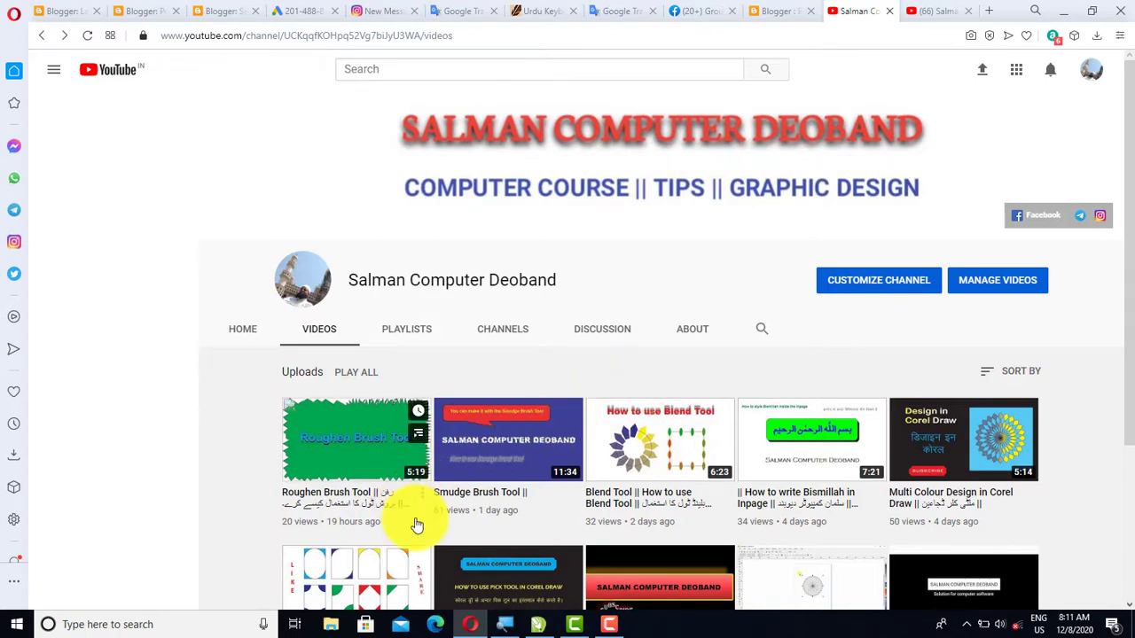
scroll(417, 525, "down", 1)
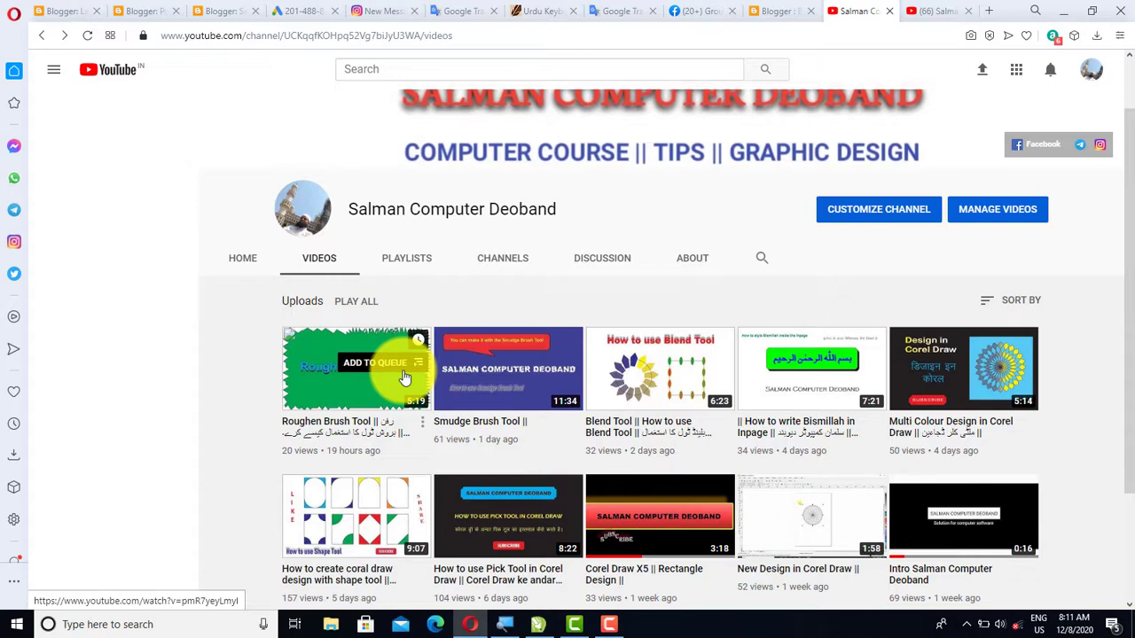
scroll(404, 377, "down", 1)
scroll(404, 377, "up", 2)
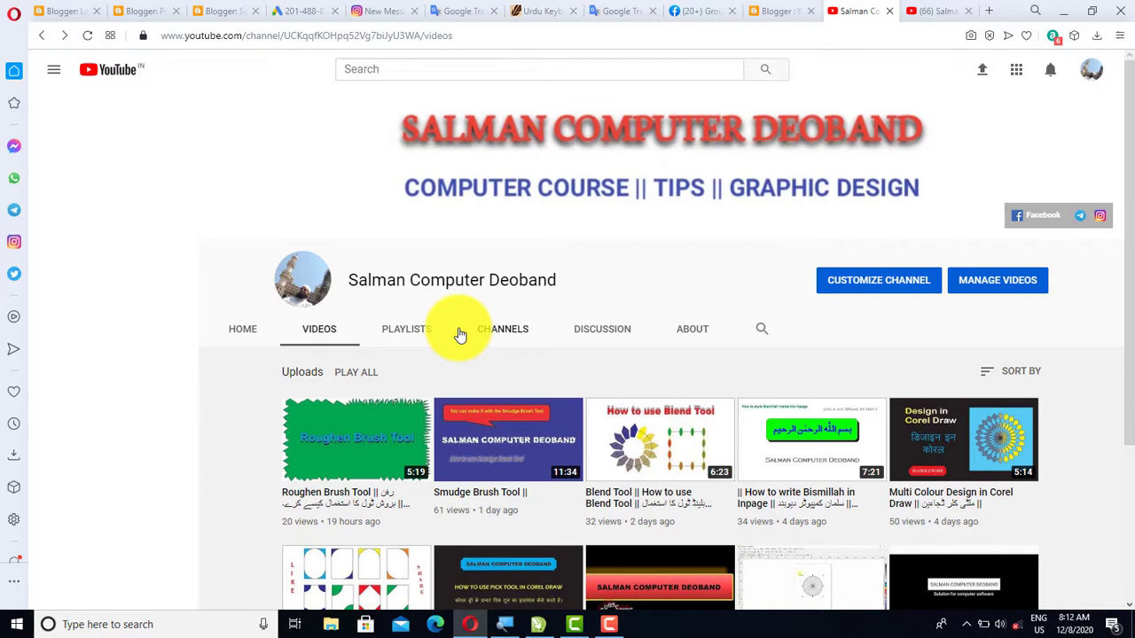
left_click(936, 16)
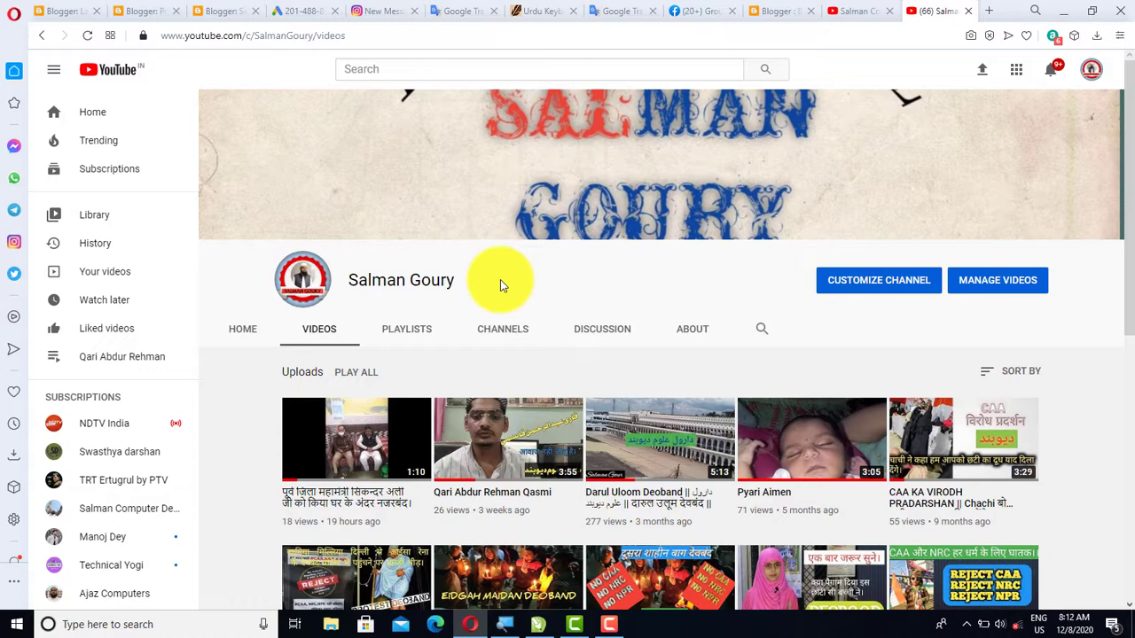
left_click(472, 625)
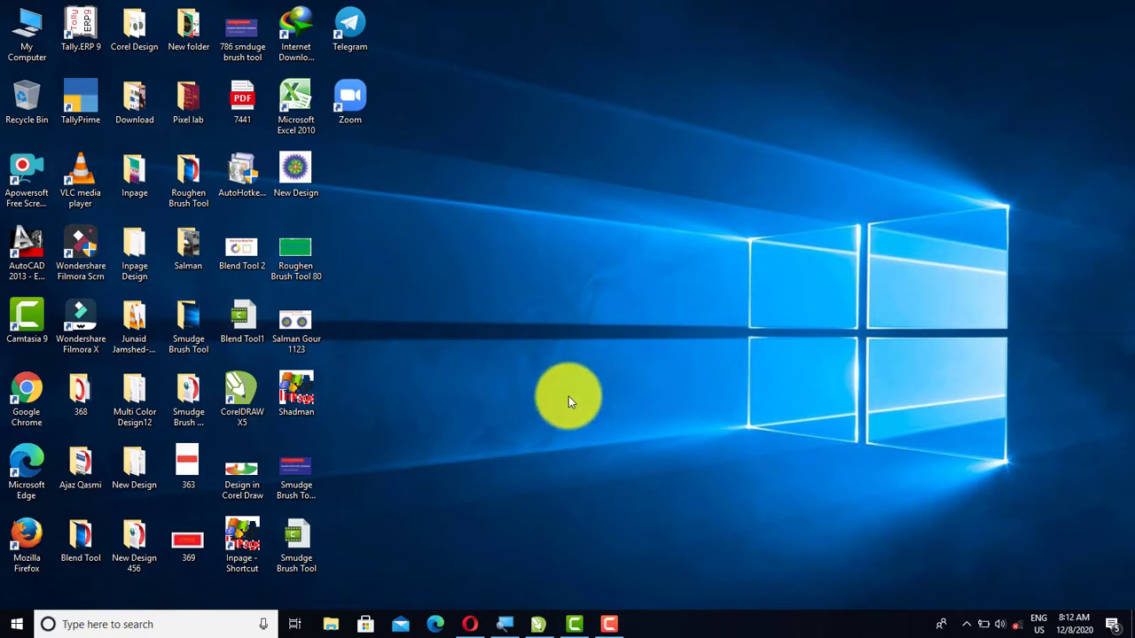
- Switch to CorelDRAW X5 and draw a rectangle about 96 by 54 mm on the upper part of the page
left_click(538, 624)
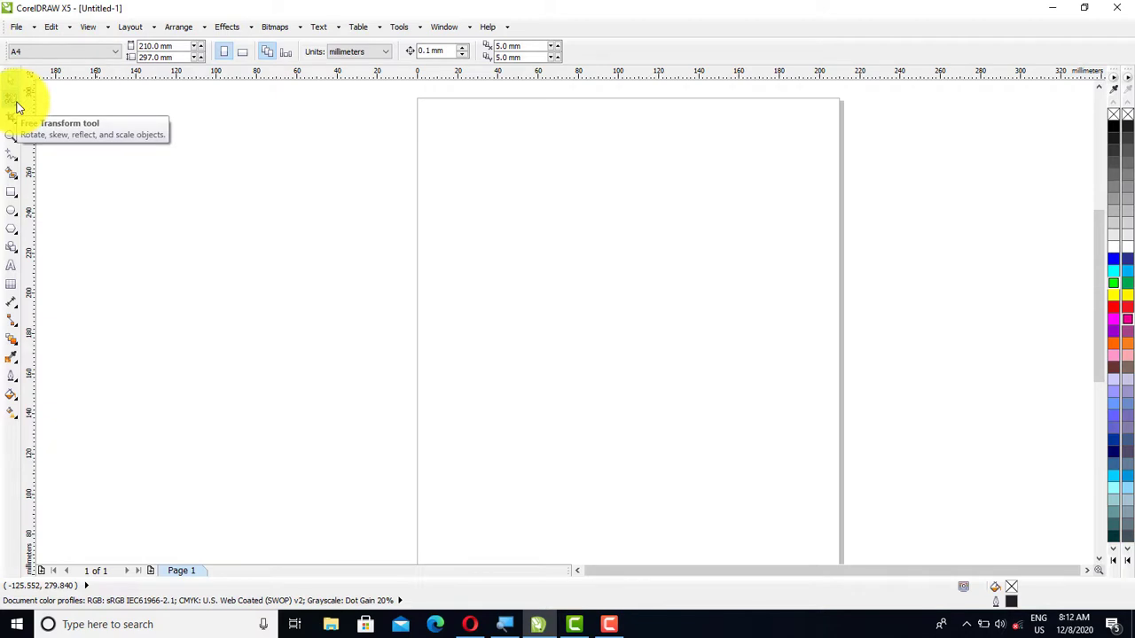
left_click(12, 192)
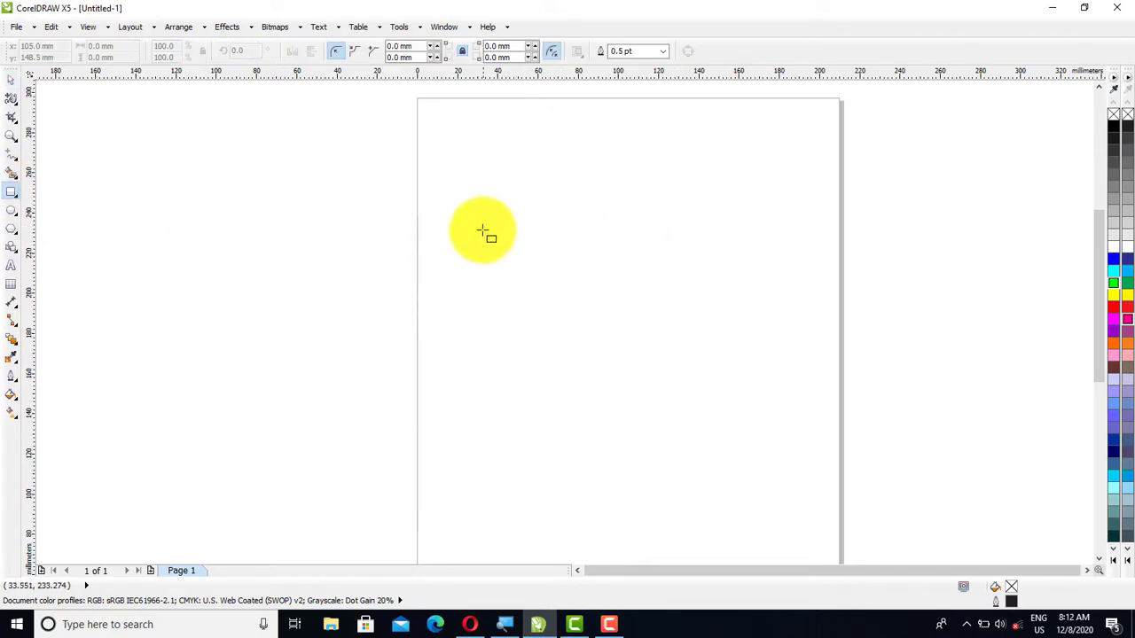
left_click_drag(481, 233, 673, 341)
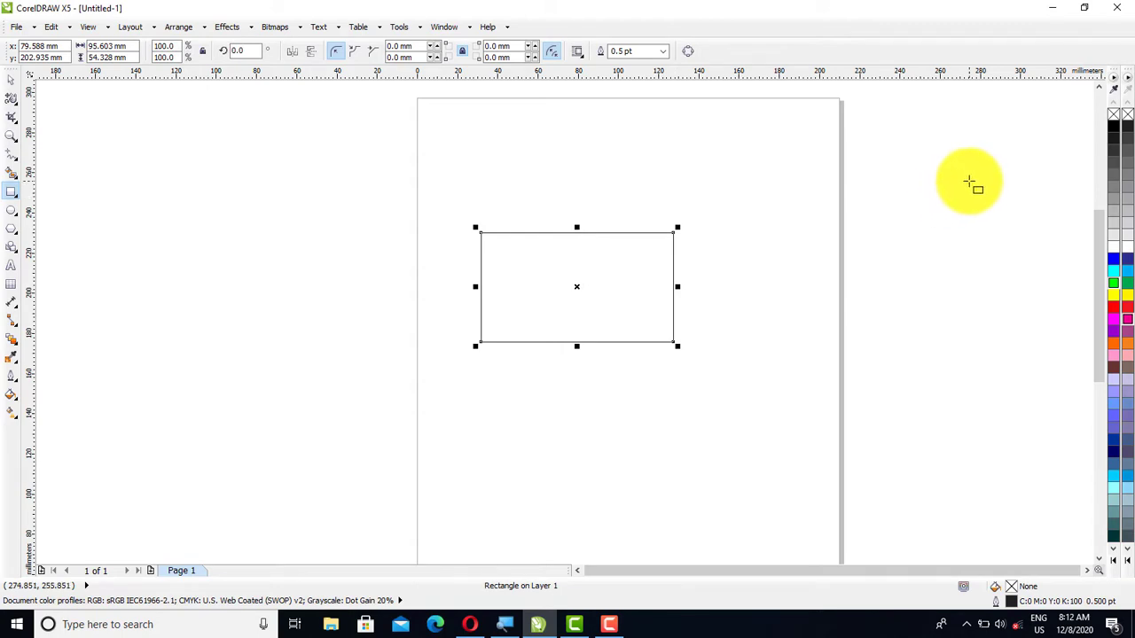
- Try Free Rotation on the rectangle about its upper-left corner with the Free Transform tool, and undo it
left_click(16, 99)
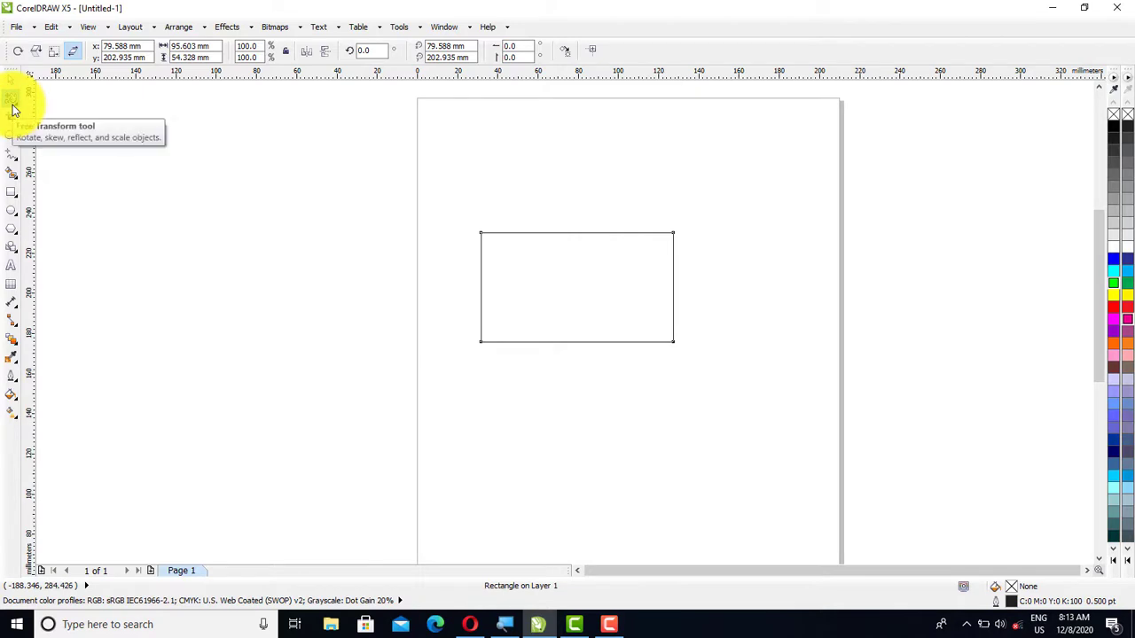
left_click(18, 55)
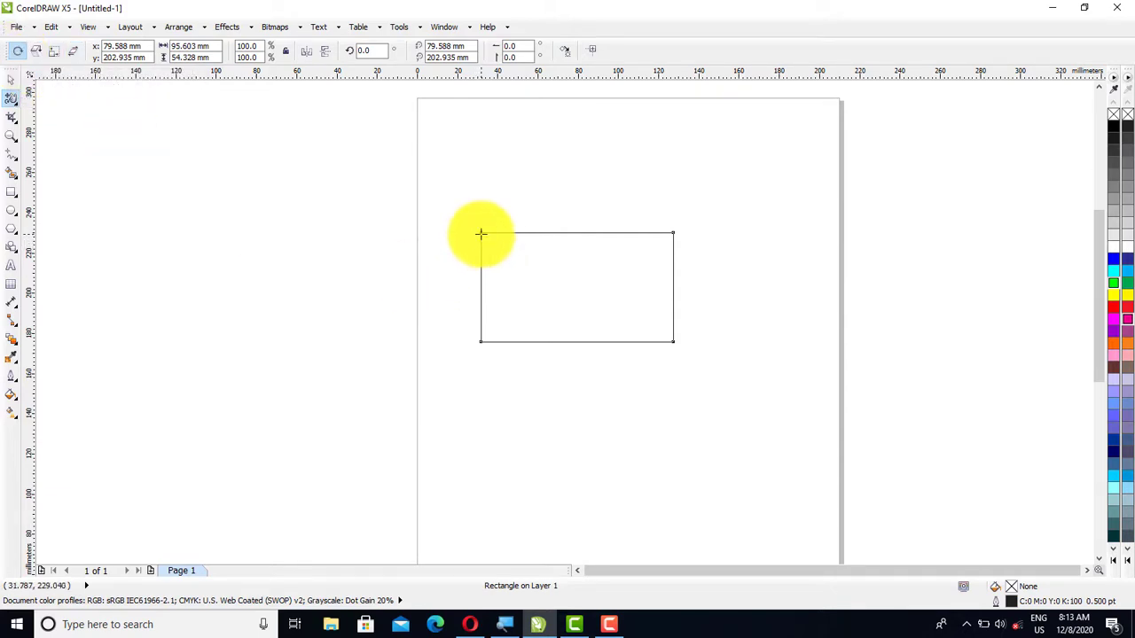
mouse_move(480, 234)
left_mouse_down()
mouse_move(479, 214)
mouse_move(564, 216)
mouse_move(577, 306)
mouse_move(380, 249)
mouse_move(571, 196)
mouse_move(608, 301)
mouse_move(324, 283)
mouse_move(565, 174)
mouse_move(687, 281)
mouse_move(375, 388)
mouse_move(388, 281)
mouse_move(563, 203)
mouse_move(600, 358)
mouse_move(440, 465)
mouse_move(370, 410)
mouse_move(347, 325)
mouse_move(367, 289)
mouse_move(441, 233)
mouse_move(612, 218)
mouse_move(519, 185)
mouse_move(449, 205)
mouse_move(428, 228)
mouse_move(421, 372)
mouse_move(535, 392)
mouse_move(654, 375)
mouse_move(653, 223)
mouse_move(519, 183)
mouse_move(580, 201)
mouse_move(550, 413)
mouse_move(381, 334)
mouse_move(527, 231)
mouse_move(588, 232)
left_mouse_up()
key("ctrl+z")
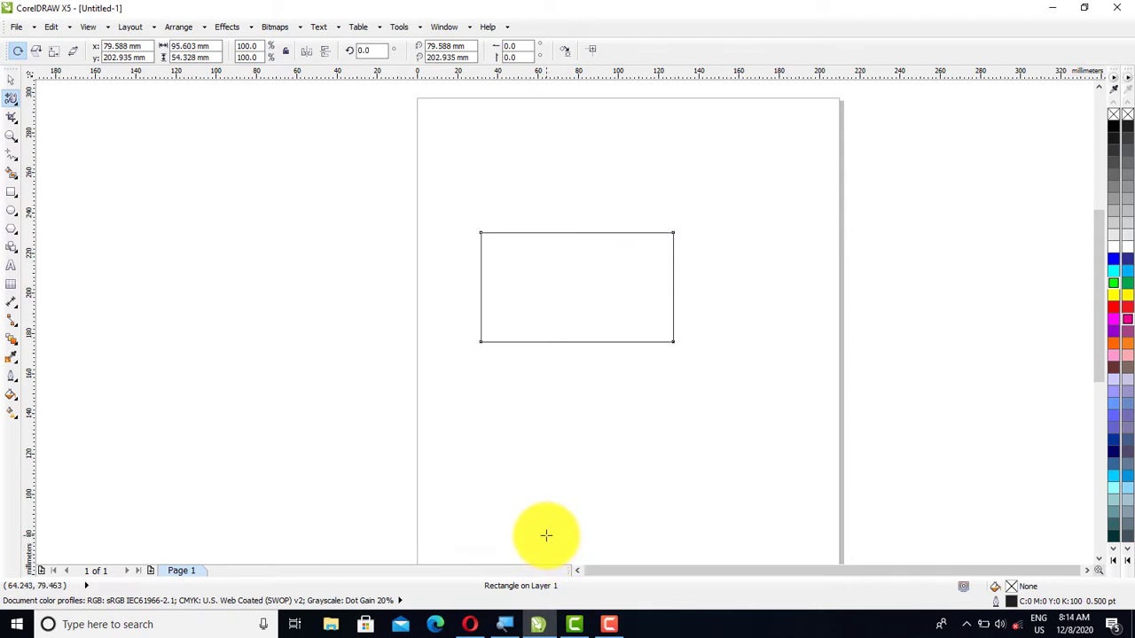
- Try Free Angle Reflection on the rectangle across a slanted axis through its upper-left corner, and undo it
left_click(38, 49)
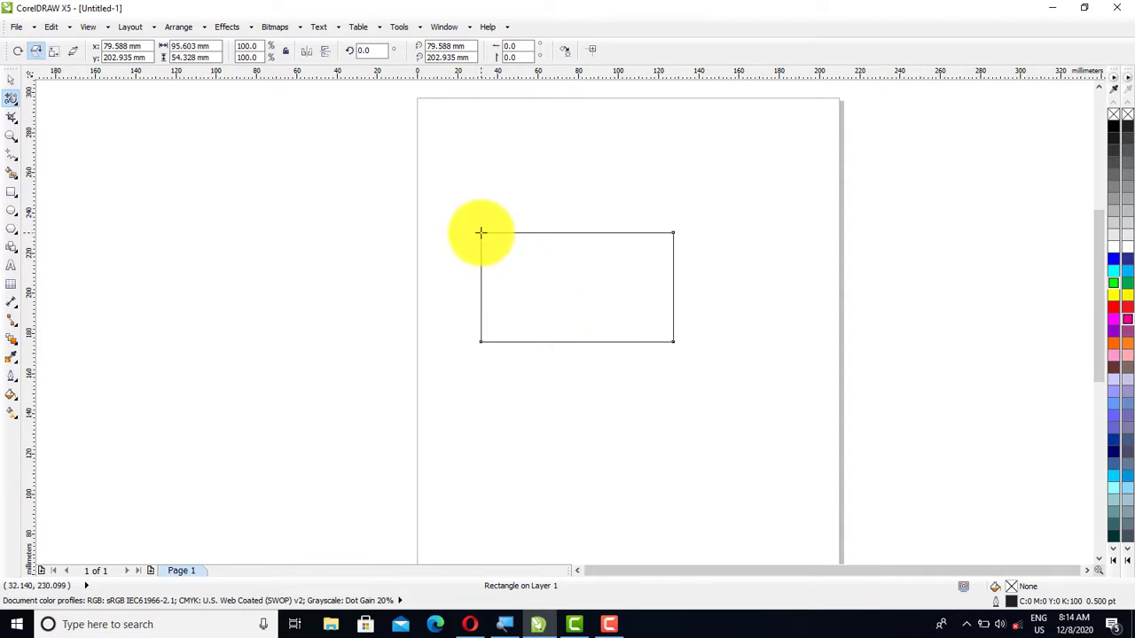
left_click_drag(479, 233, 566, 280)
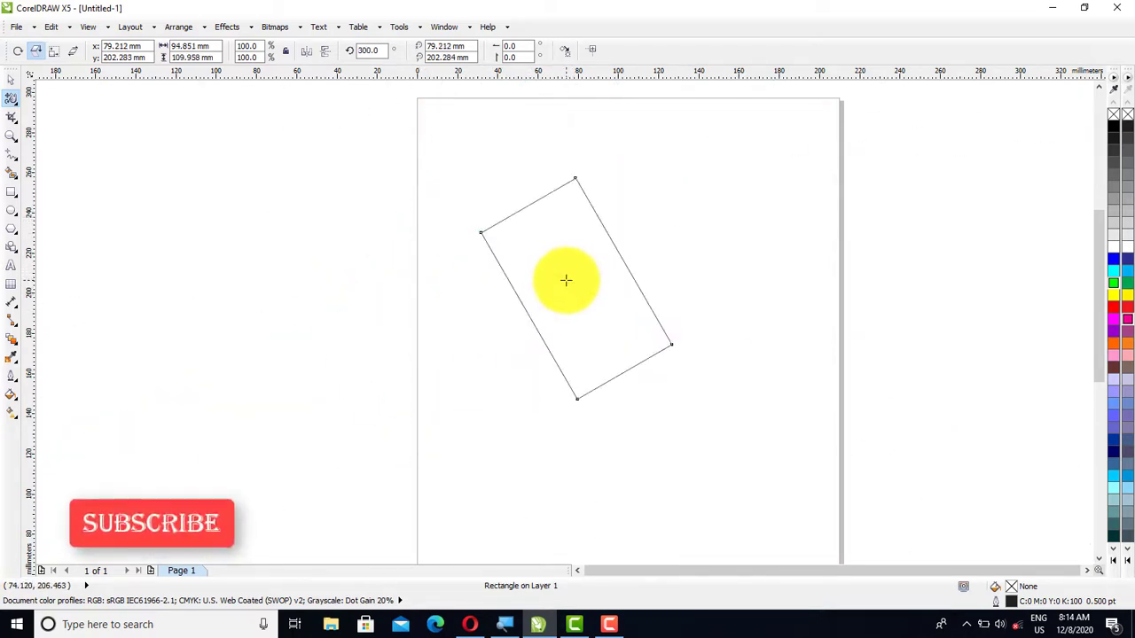
key("ctrl+z")
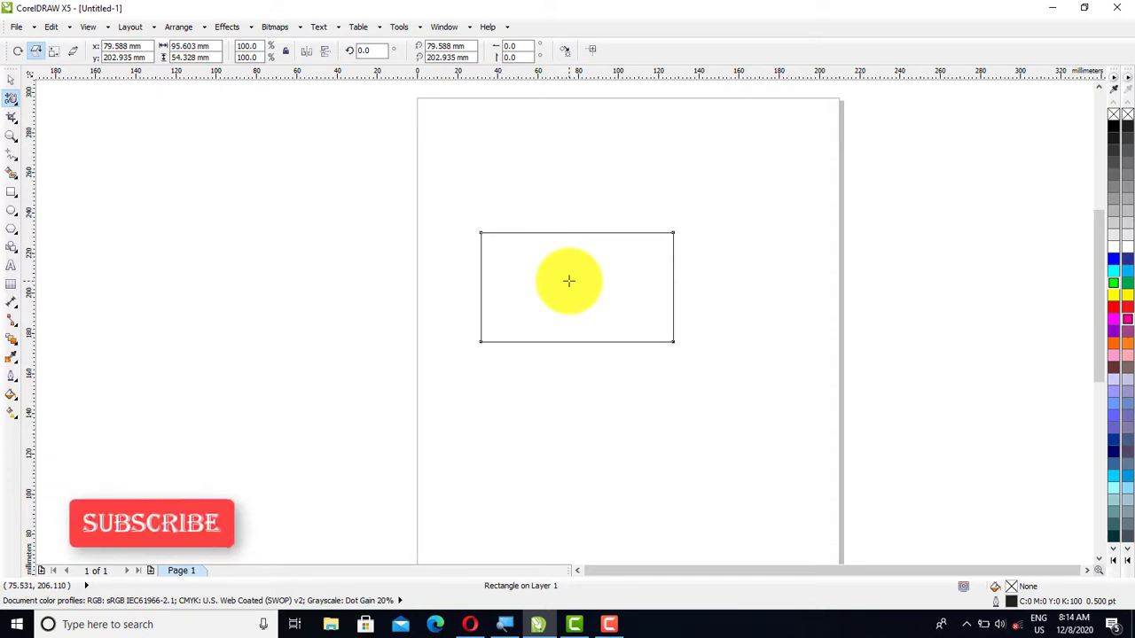
- Try Free Scale from the rectangle's upper-left corner, flipping it to about 107% width and 79% height, and undo it
left_click(60, 53)
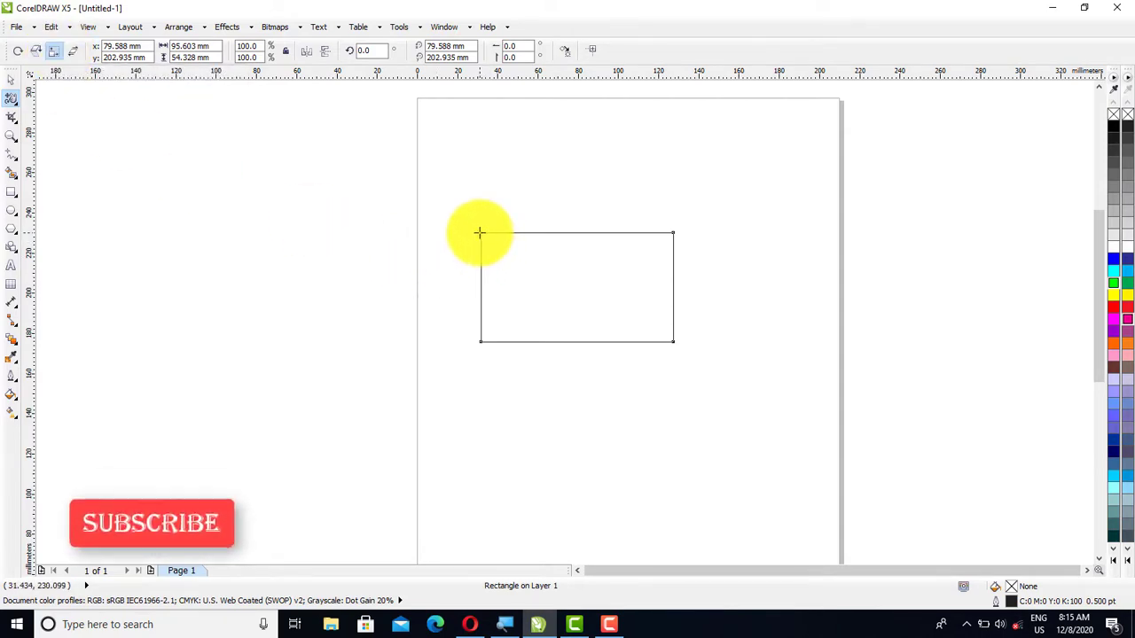
left_click_drag(480, 232, 356, 339)
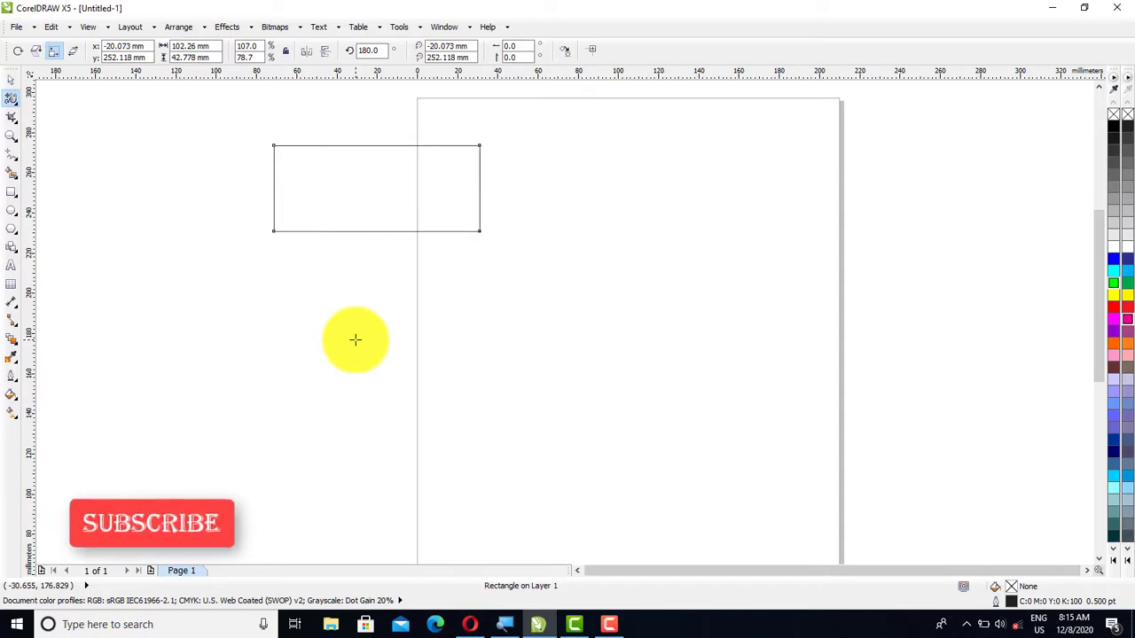
key("ctrl+z")
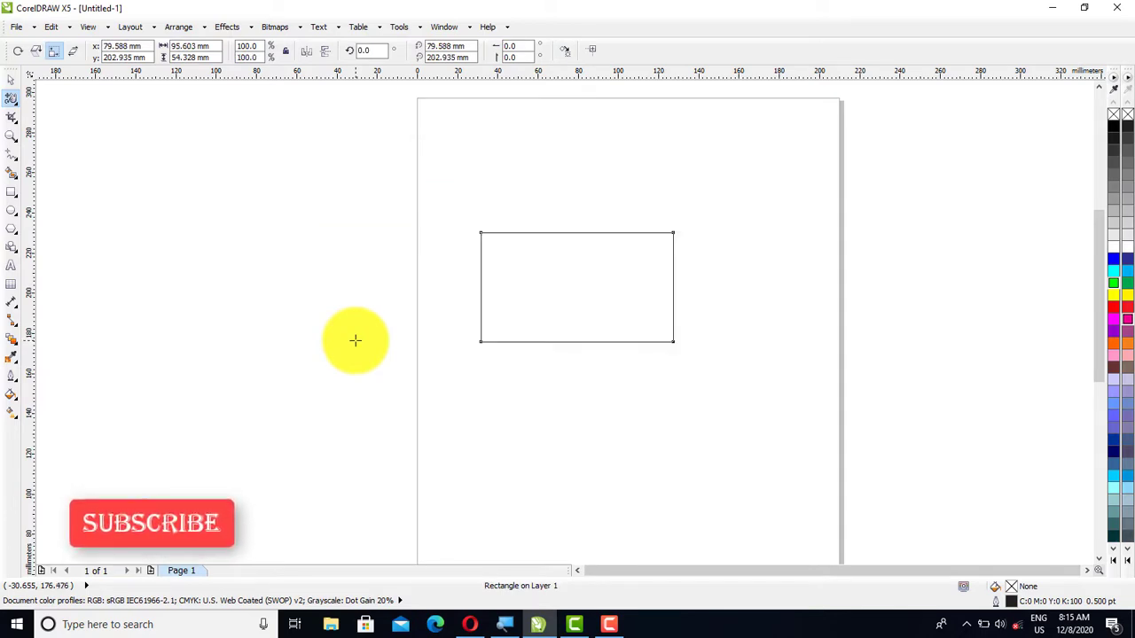
- Try Free Skew from the rectangle's upper-left corner, in both directions and then only horizontally to about 166 mm wide, undoing each skew
left_click(71, 53)
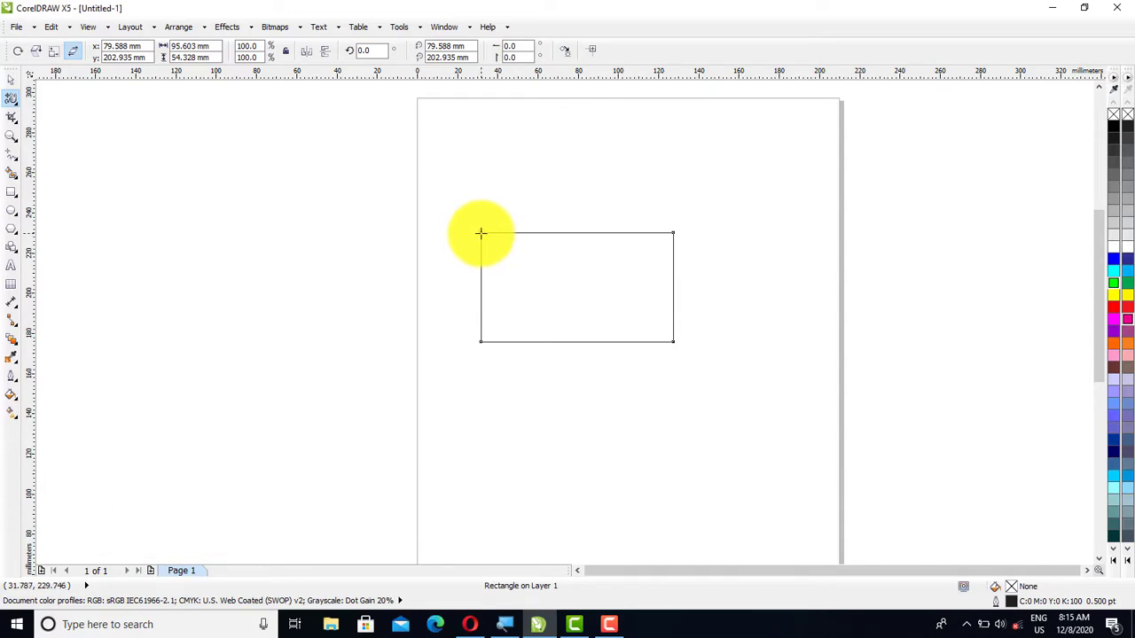
left_click_drag(481, 233, 583, 301)
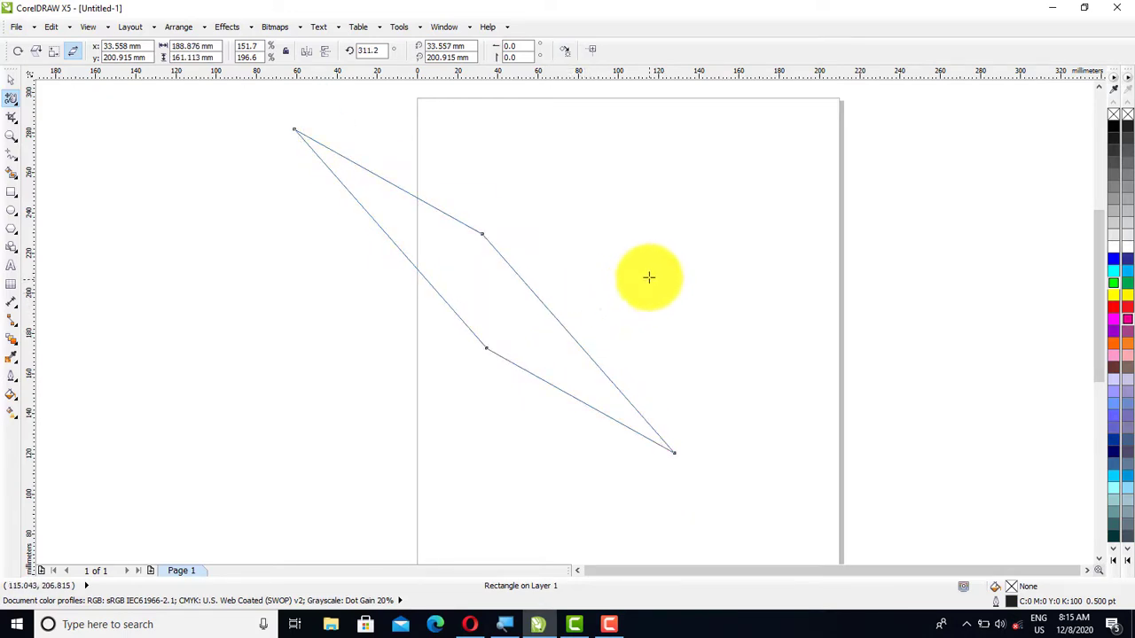
key("ctrl+z")
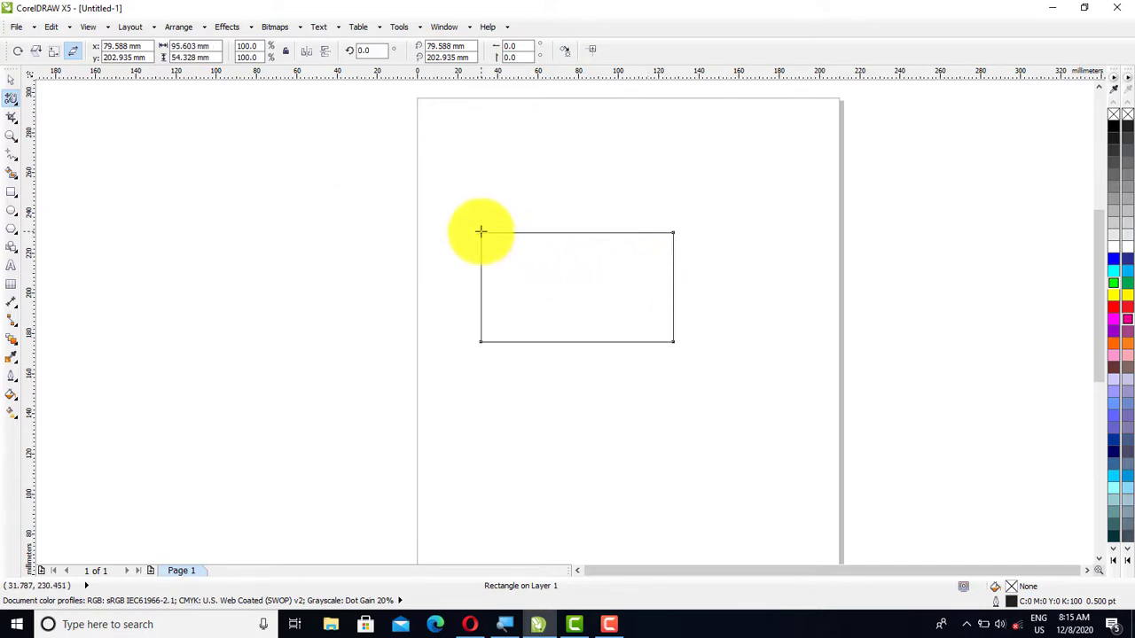
left_click_drag(481, 232, 556, 250)
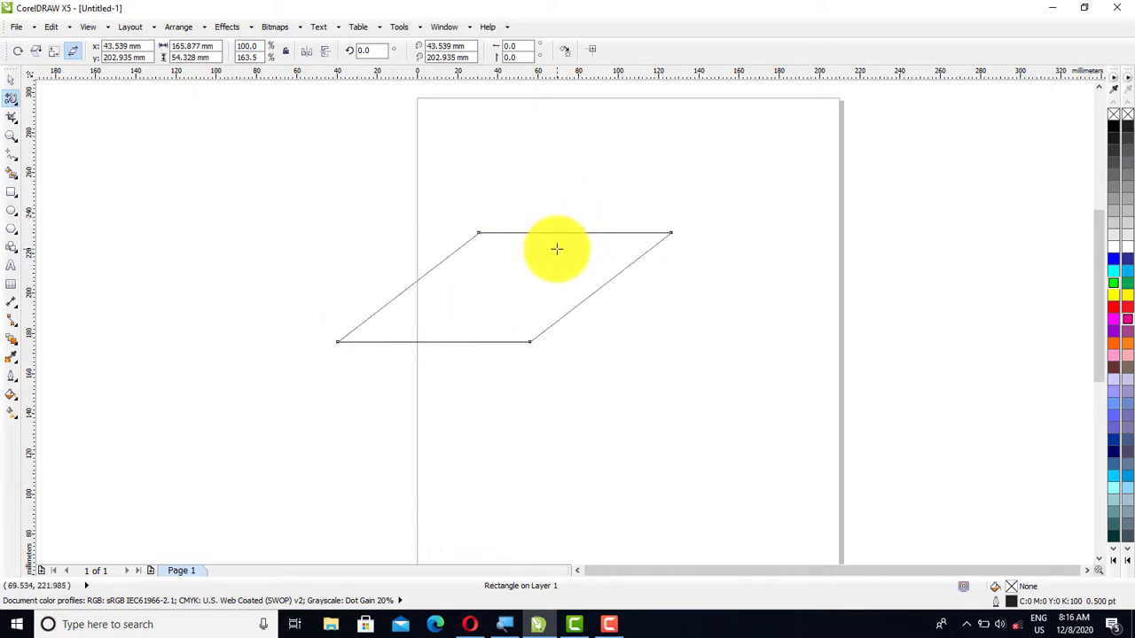
key("ctrl+z")
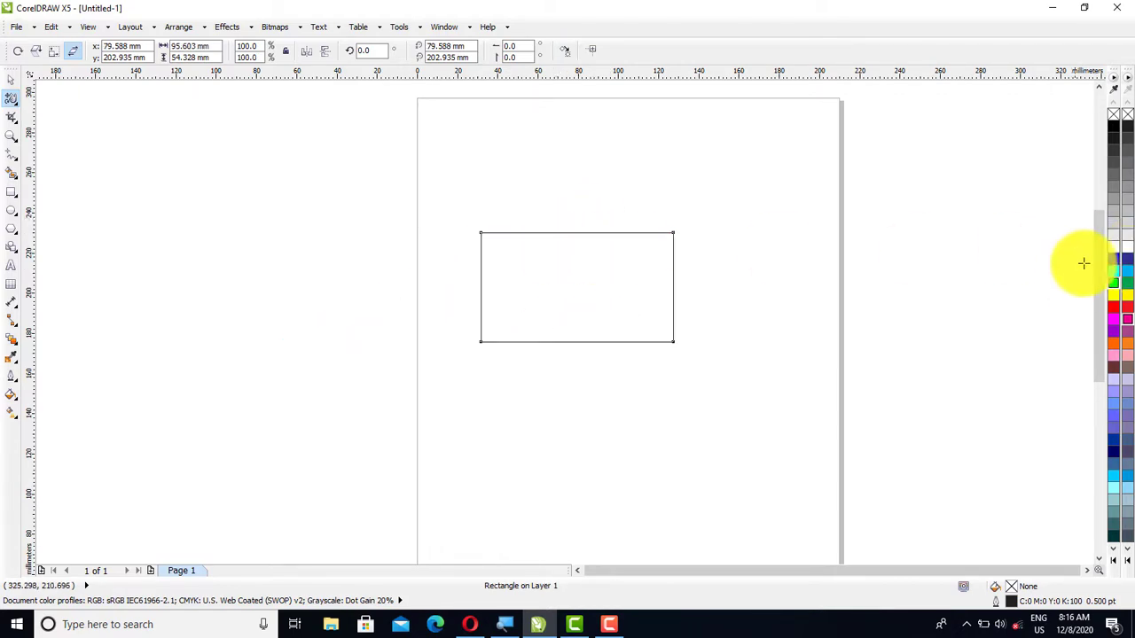
- Fill the rectangle with blue (#0000FF) and create a horizontally skewed duplicate about 142 mm wide, anchored at its upper-left corner
left_click(1114, 258)
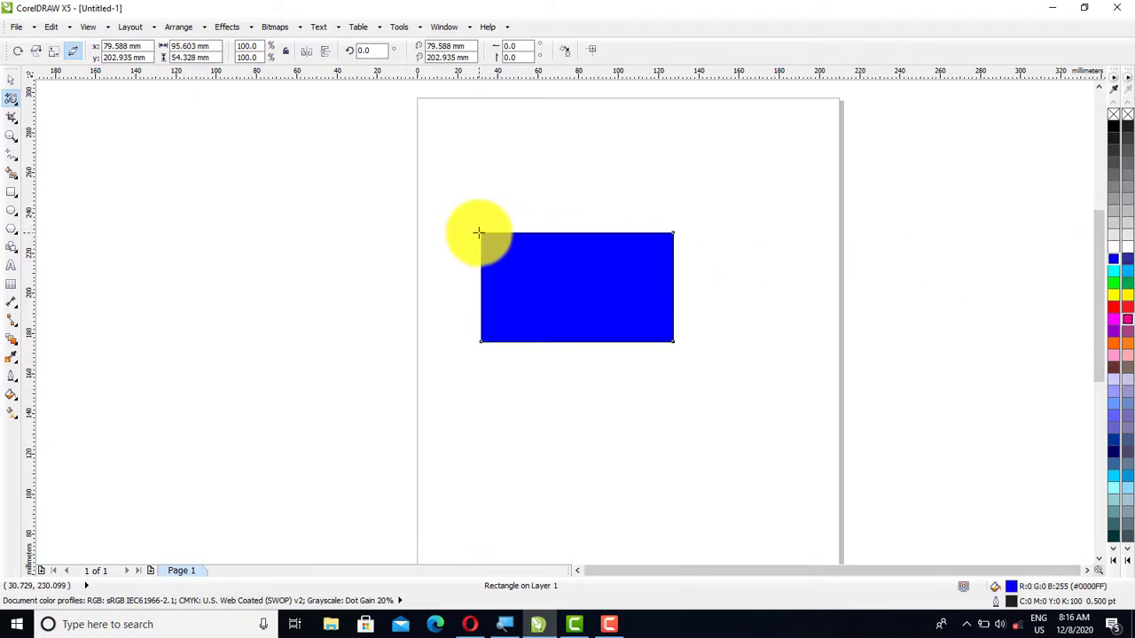
left_click_drag(479, 233, 520, 214)
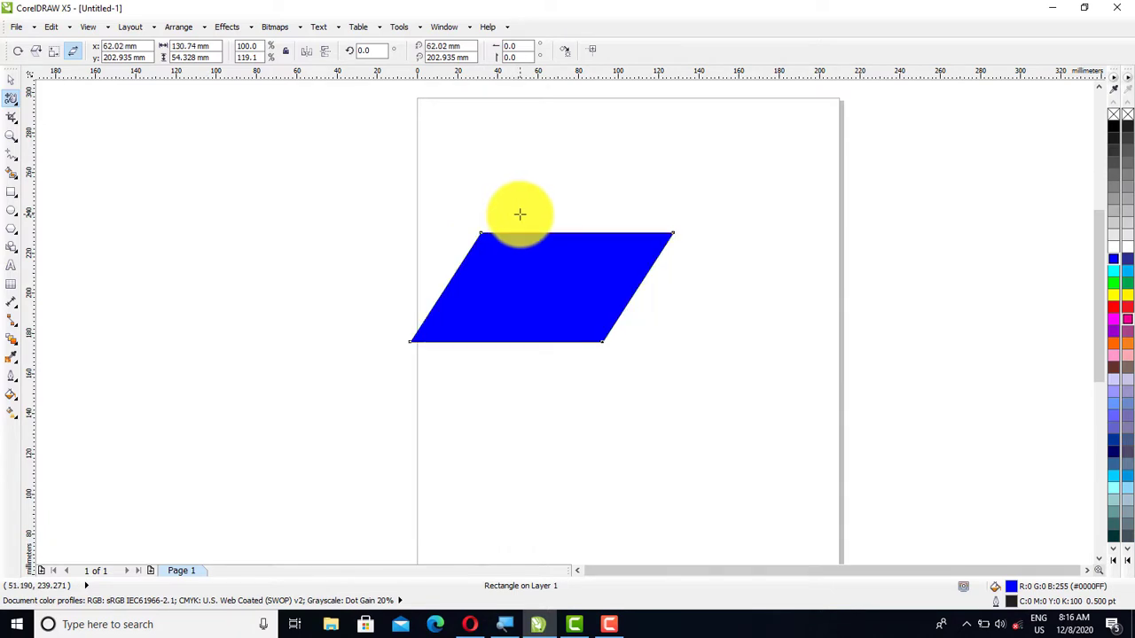
key("ctrl+z")
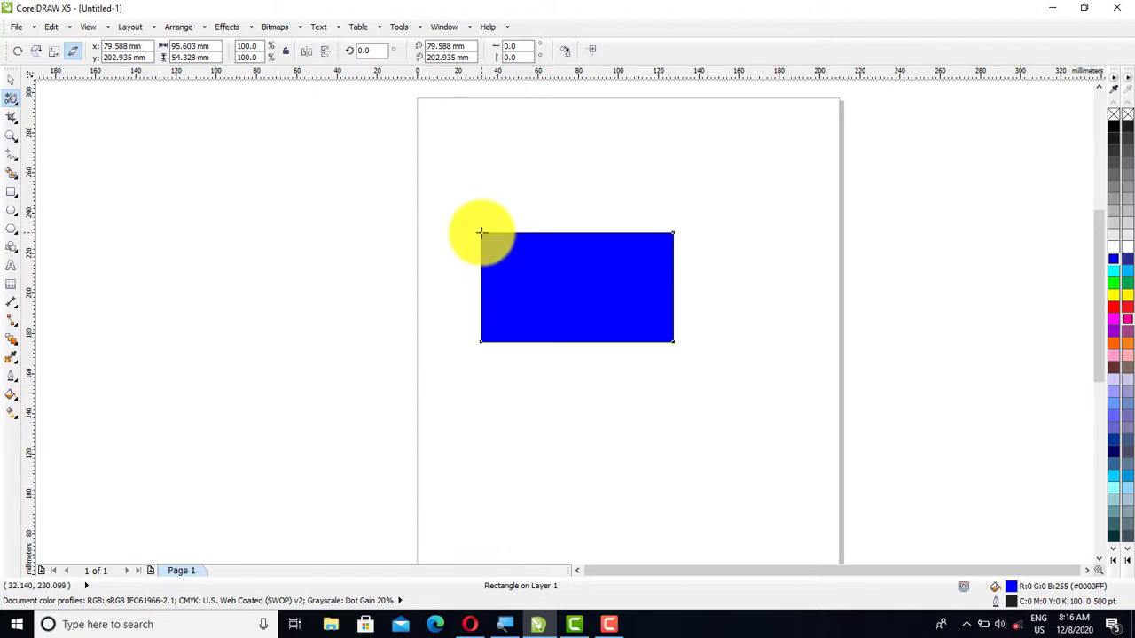
left_click_drag(479, 232, 533, 230)
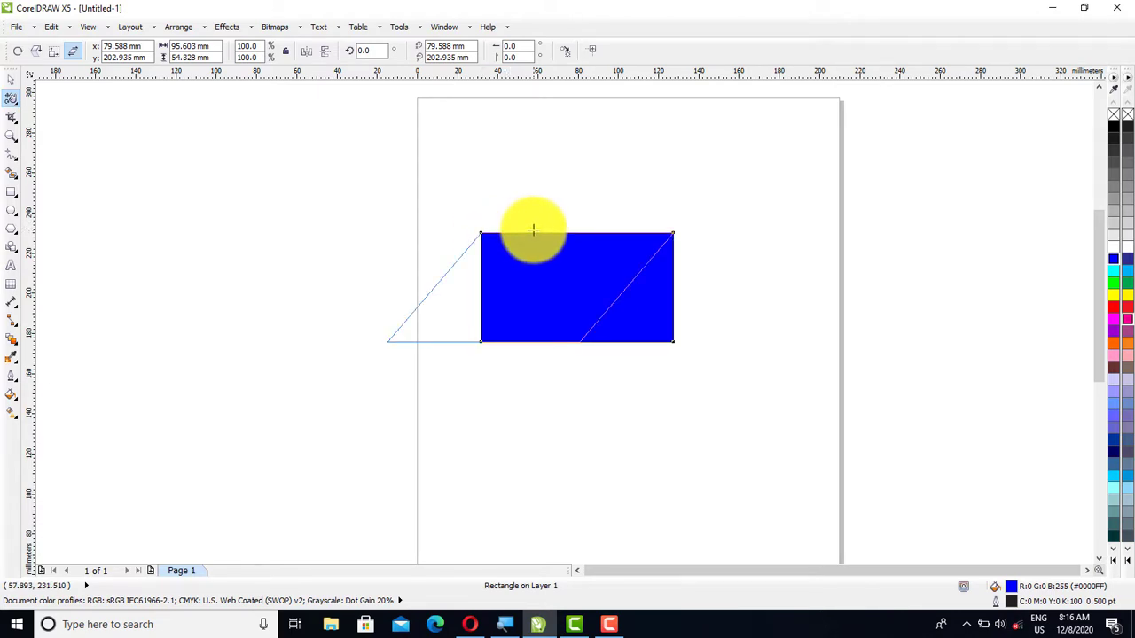
left_click_drag(533, 230, 534, 232)
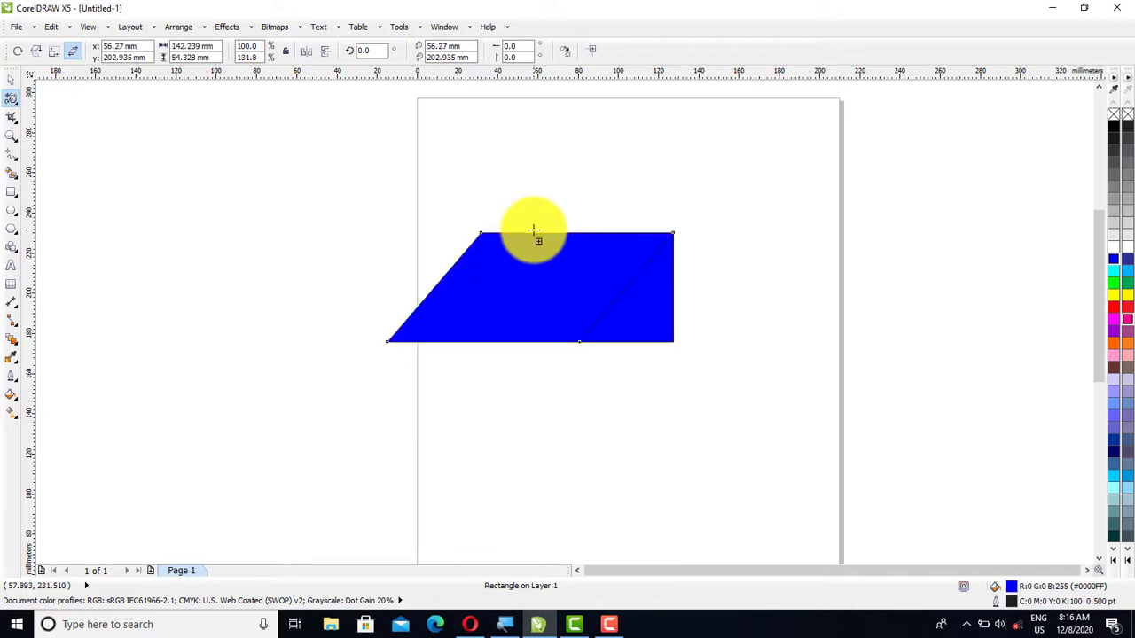
- Fill the skewed duplicate with dark blue (C:100 M:100 Y:0 K:0)
left_click(1119, 278)
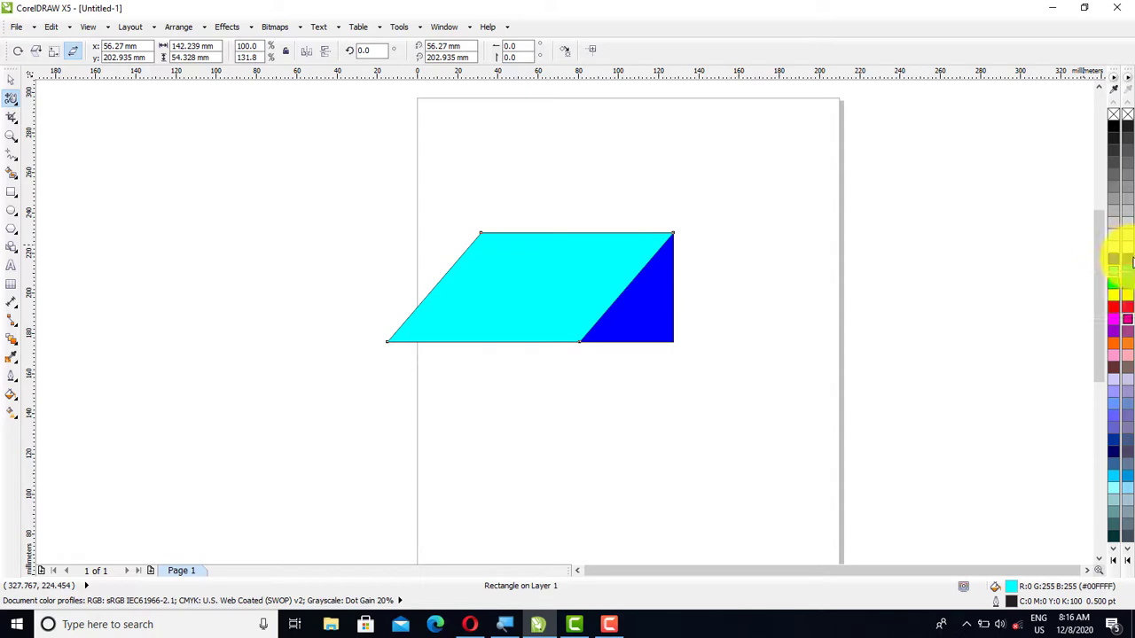
left_click(1128, 261)
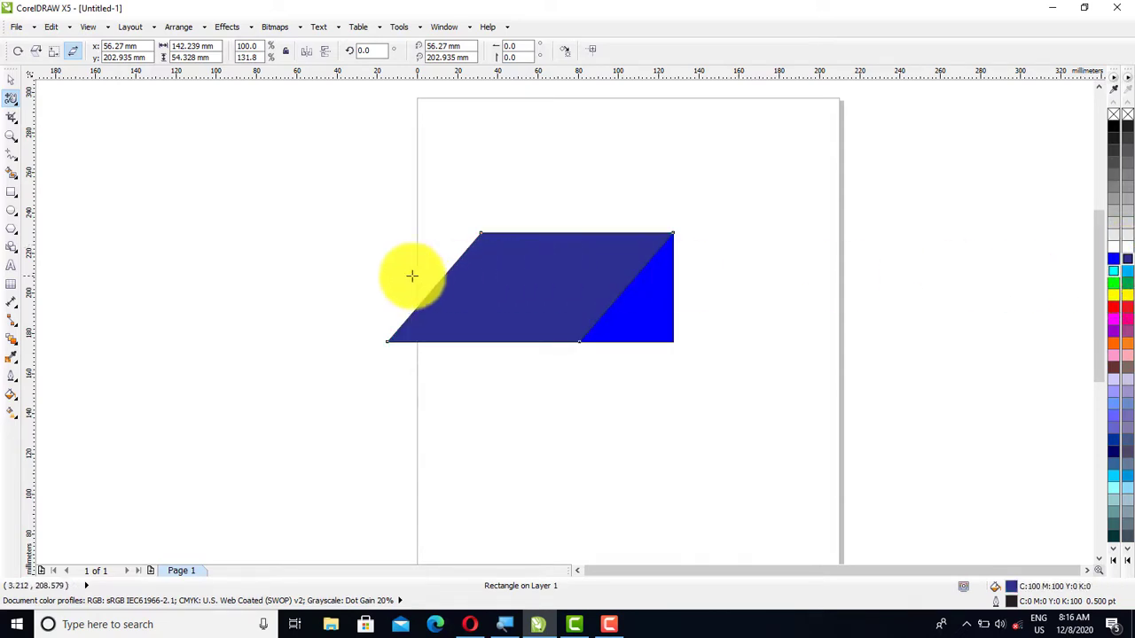